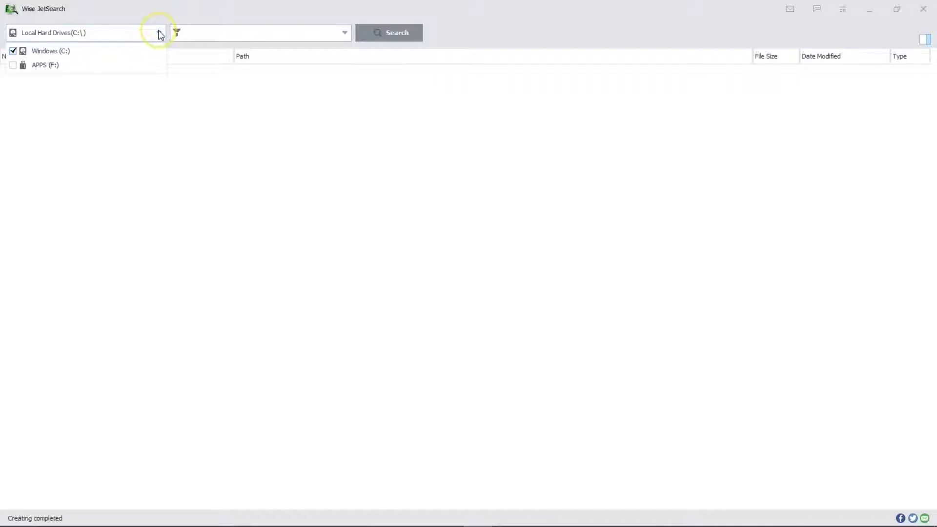
Add the APPS (F:) drive to the search scope alongside Windows (C:)
click(158, 34)
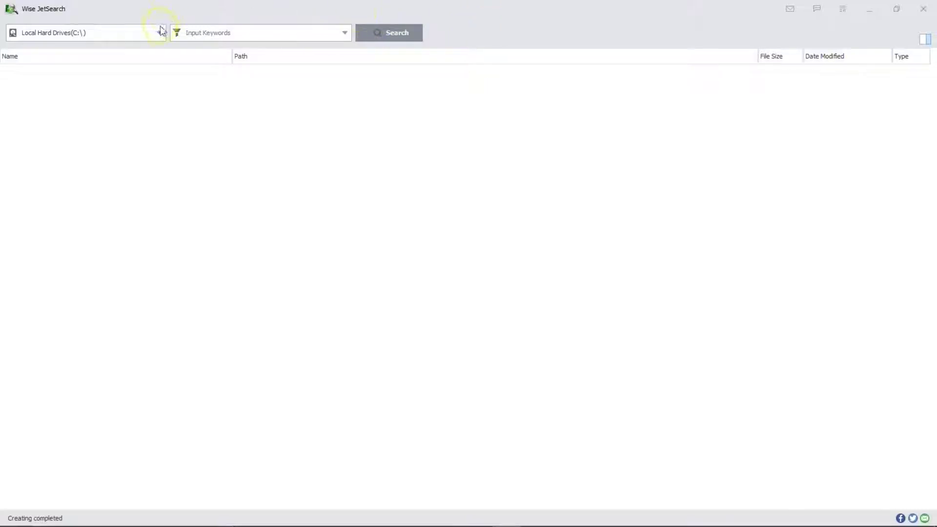
click(161, 35)
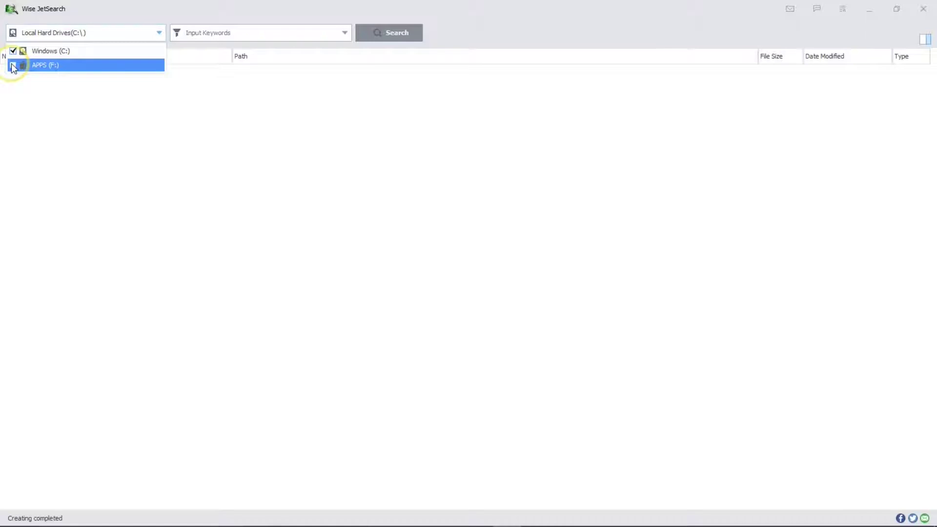
click(13, 65)
click(202, 32)
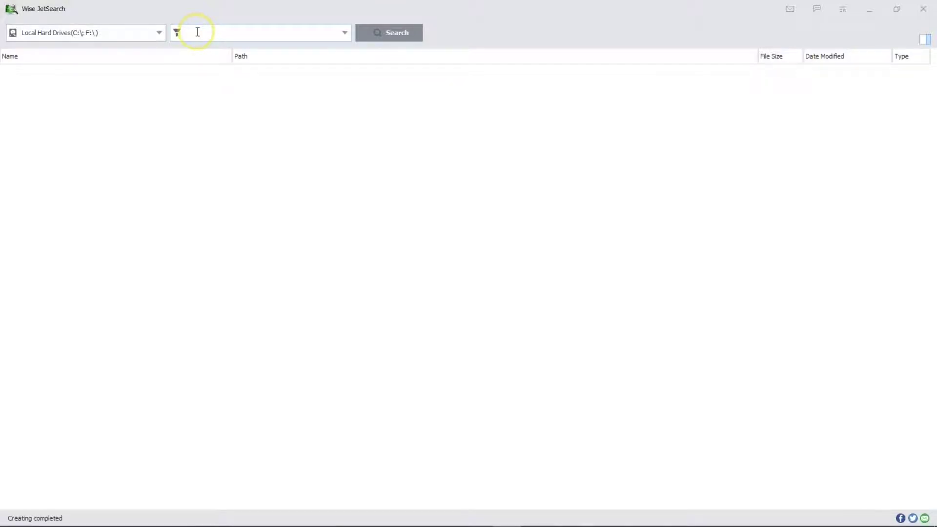
text(w)
text(JS)
Run the WJS keyword search across the C: and F: drives
click(395, 32)
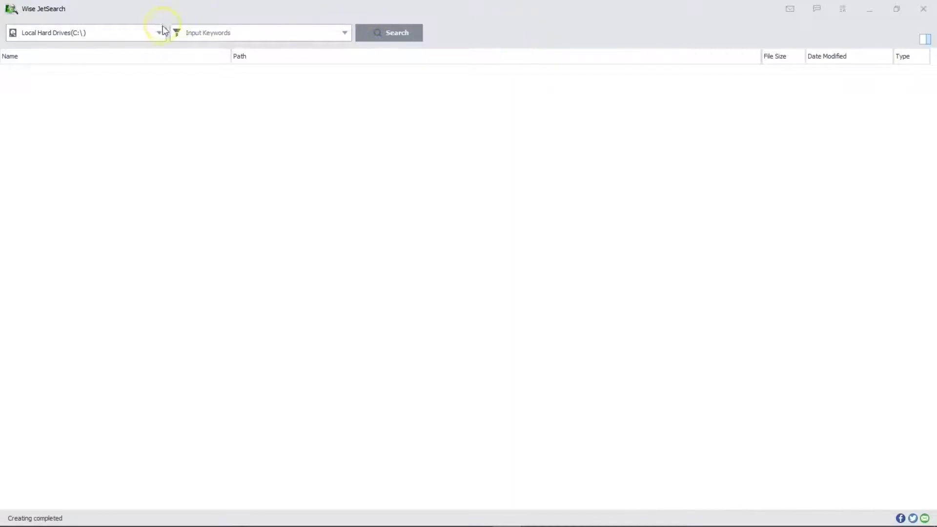
Confirm only C: is selected and search it for 'buttercup'
click(159, 33)
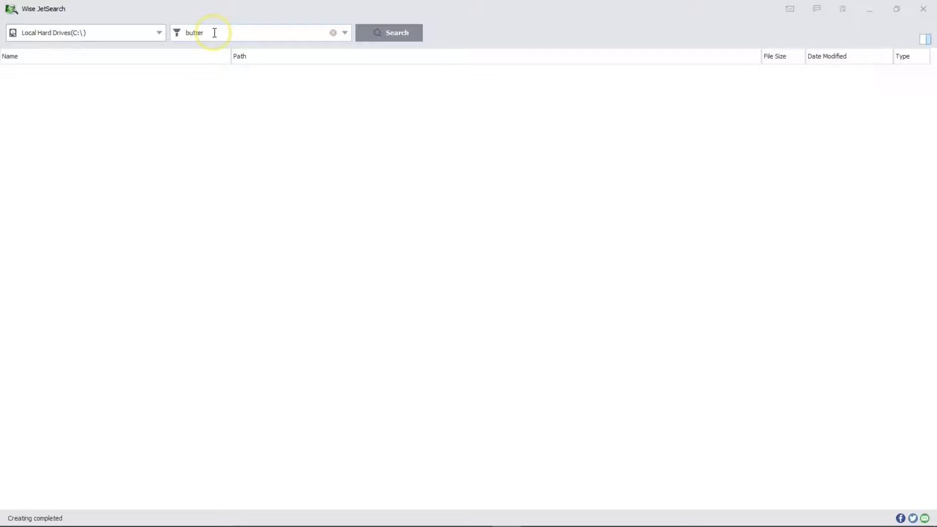
text(p)
click(404, 34)
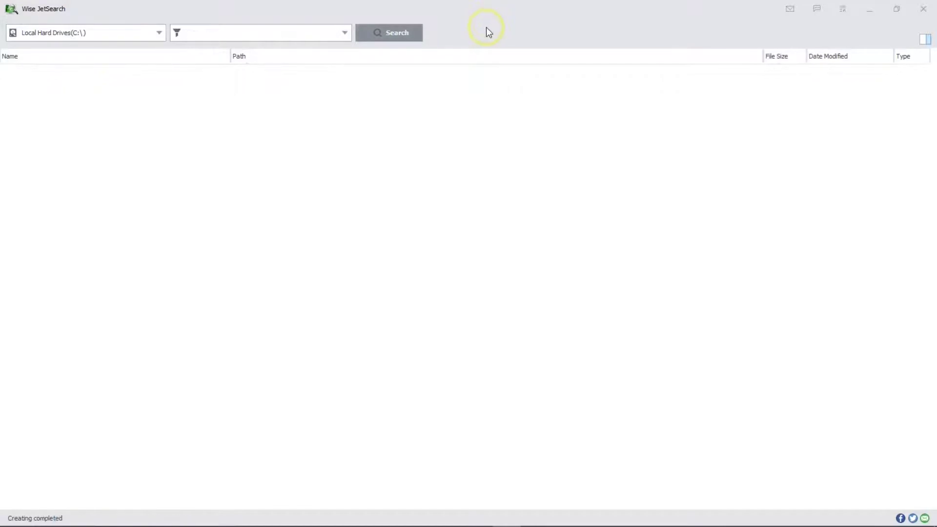
Search C: for 'My Video Links' and view the context menu actions for the first result
click(233, 31)
text(My Vid)
text(eo)
text( Links)
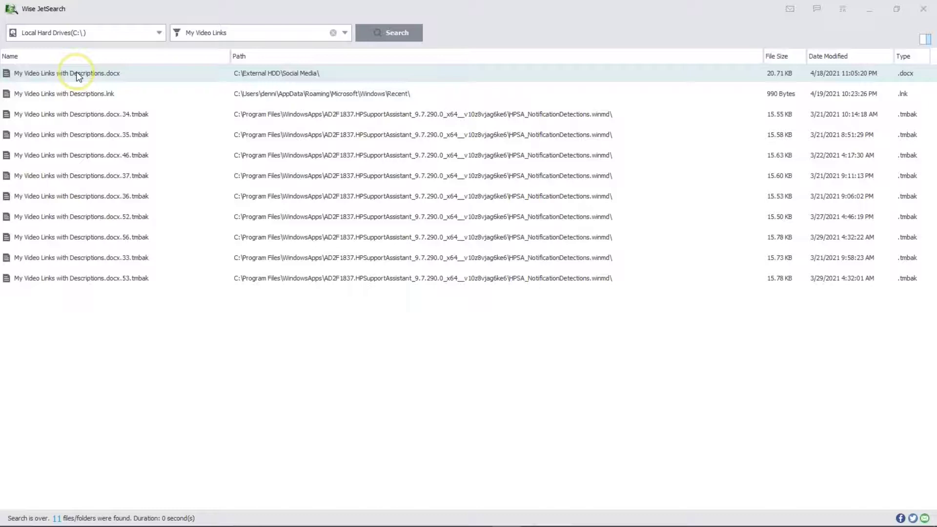
right_click(77, 77)
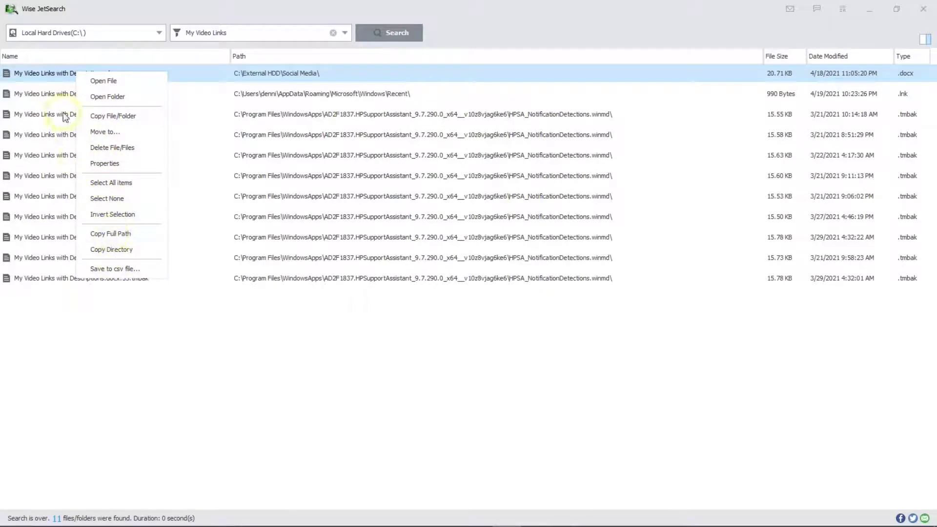
click(52, 74)
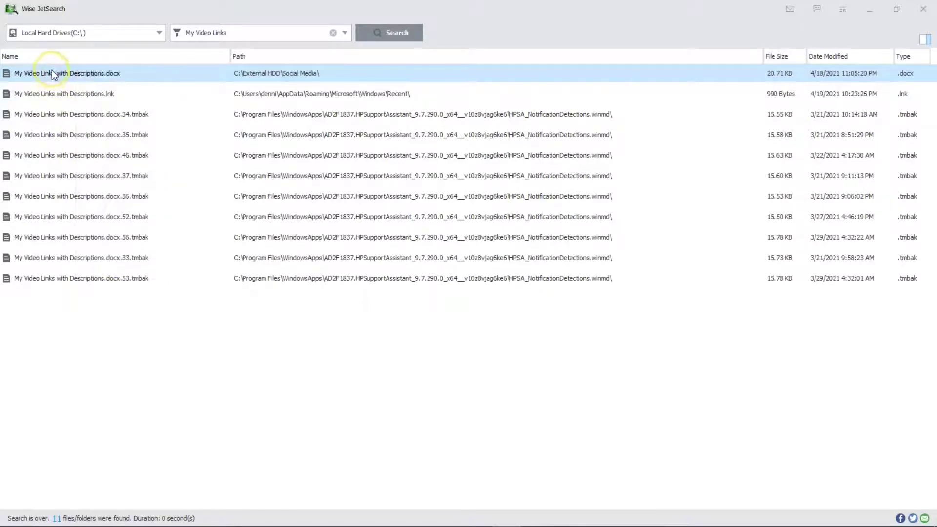
Open the My Video Links with Descriptions .docx result in TextMaker
double_click(52, 74)
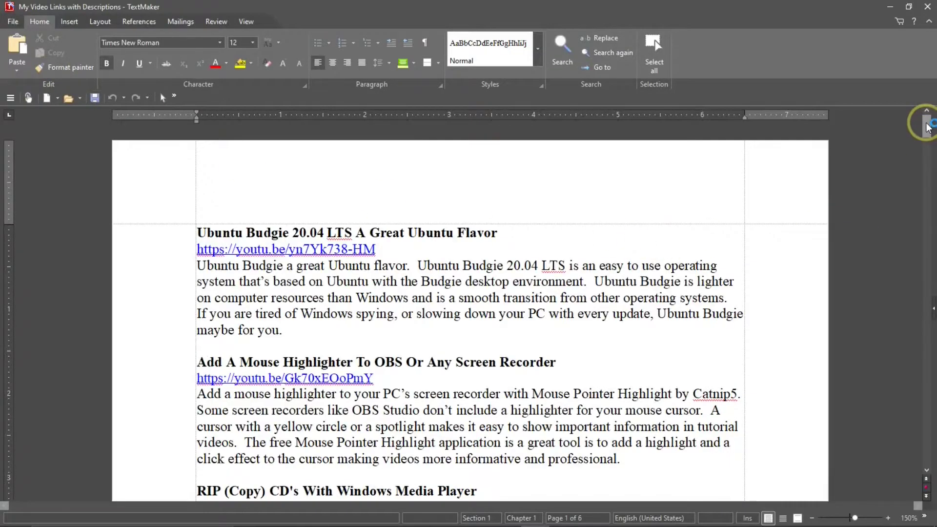
drag(926, 125, 920, 198)
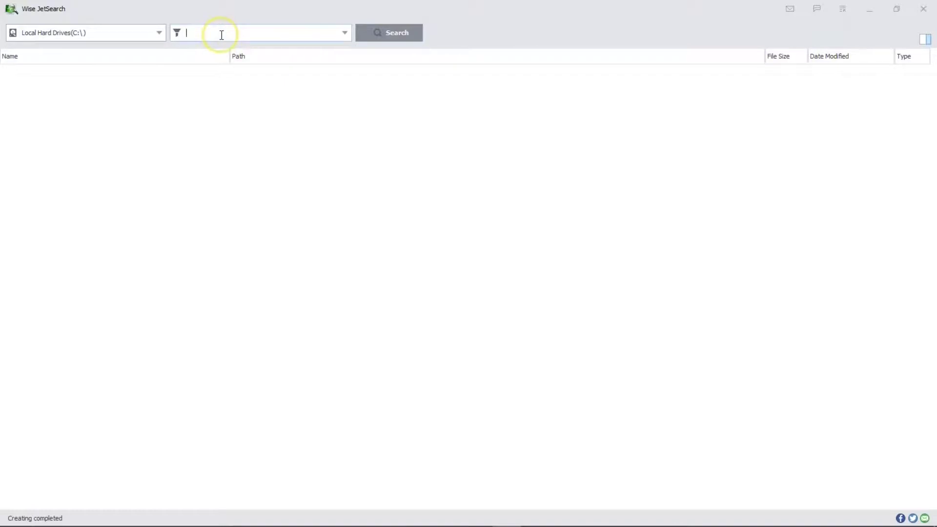
text(a)
Search C: for 'a', then list every file and folder with the *.* wildcard
click(387, 31)
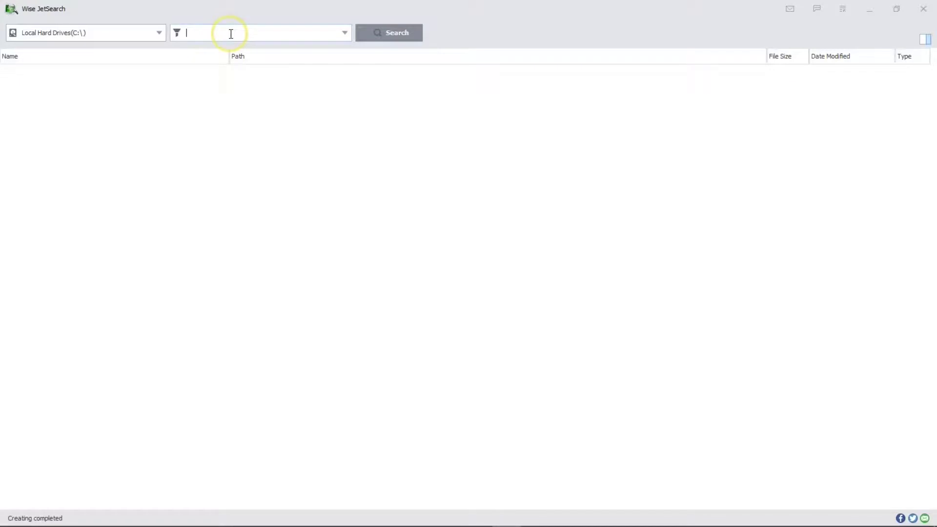
text(*)
click(394, 32)
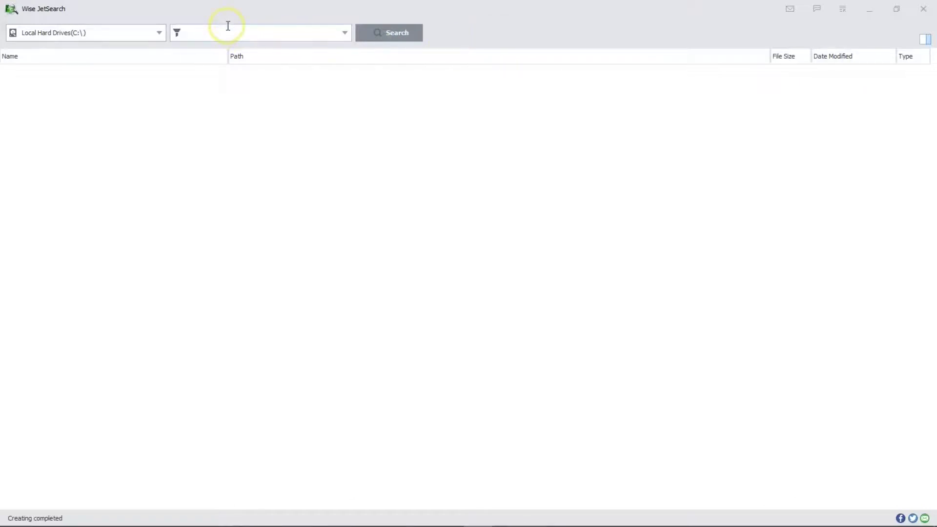
text(*)
click(373, 32)
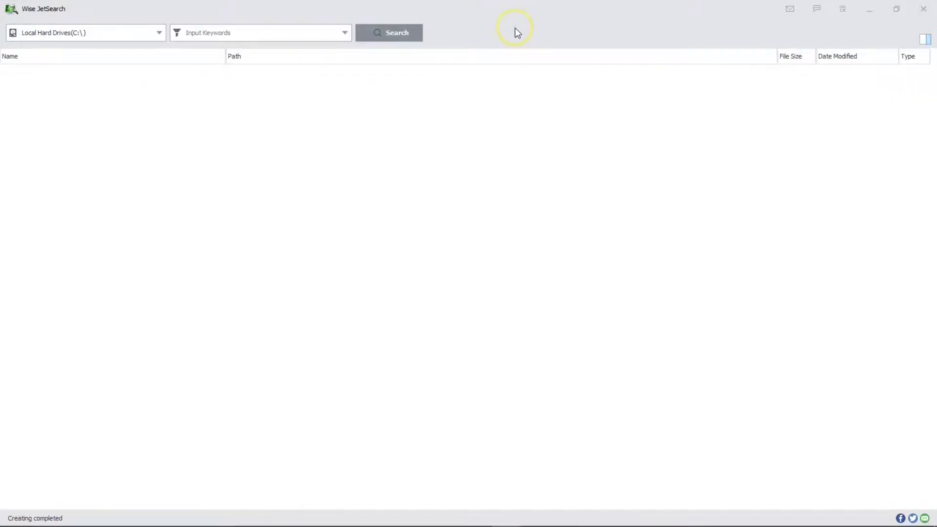
Search drive C for all *.jpg files
click(190, 34)
text(t)
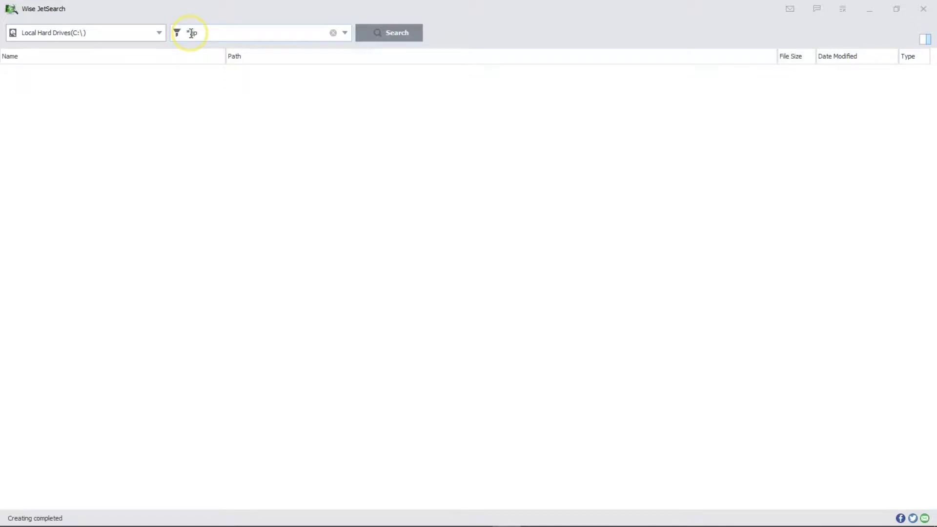
text(g)
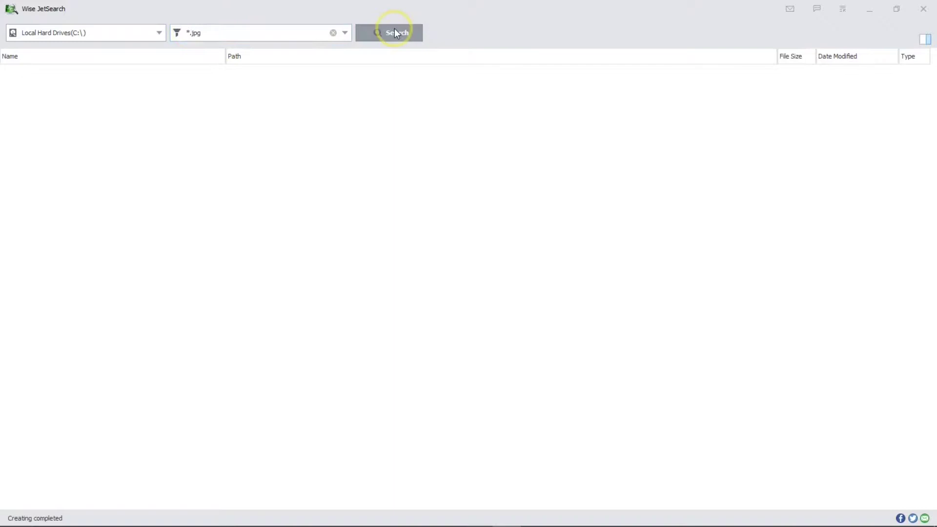
click(395, 32)
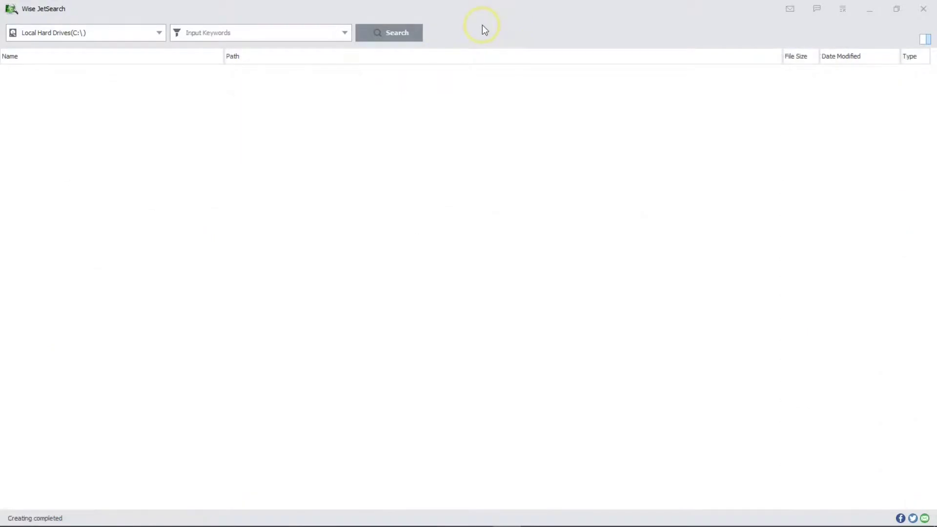
Search C: with the preset image file-type filter and preview Observatory-Milkyway.jpg in the preview pane
click(346, 32)
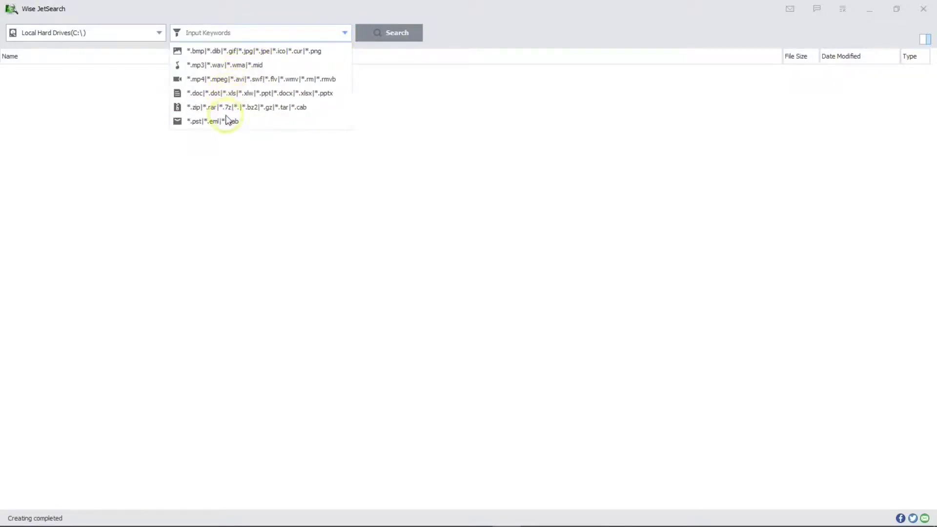
click(216, 52)
click(398, 35)
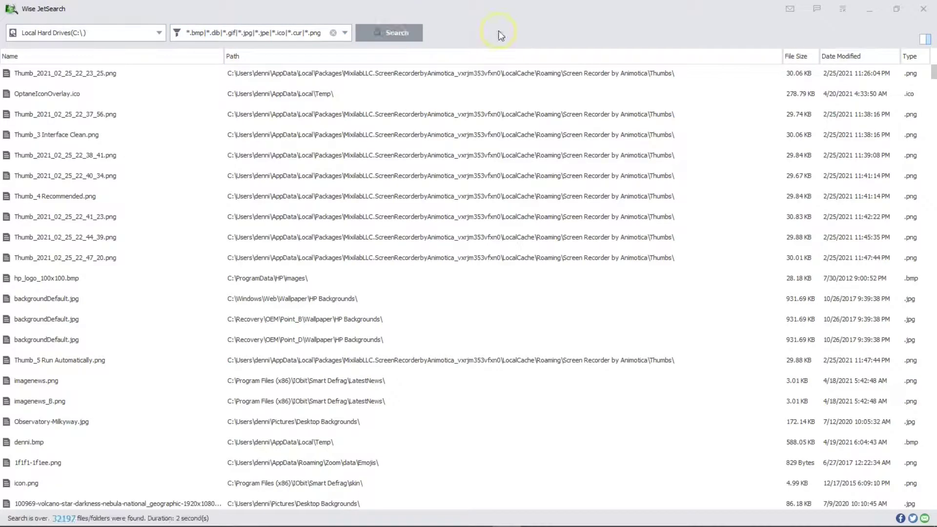
click(924, 40)
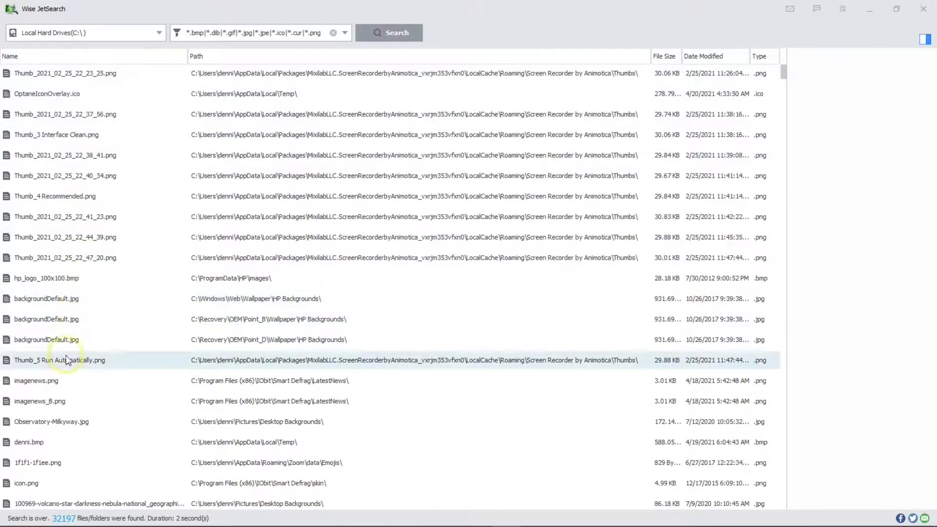
click(65, 423)
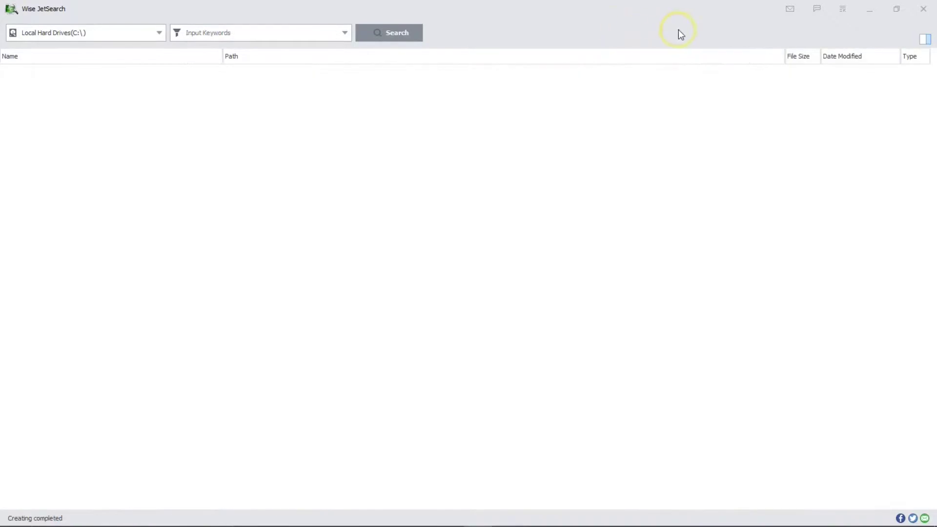
Check the News messages and the Feedback support center, dismissing each
click(790, 9)
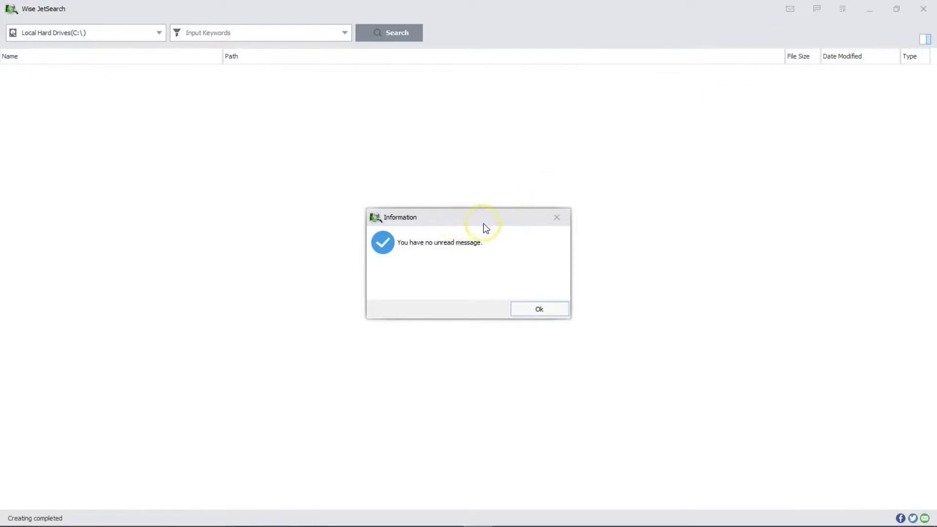
click(555, 217)
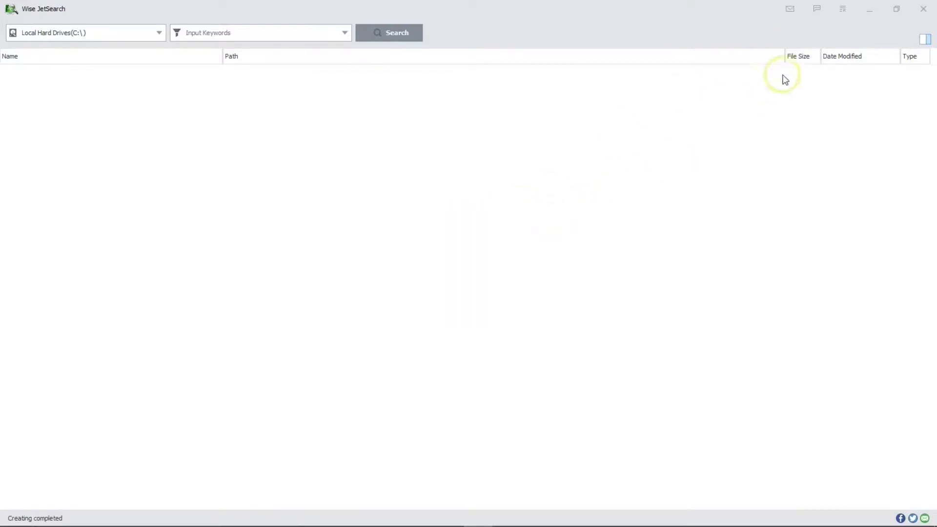
click(817, 8)
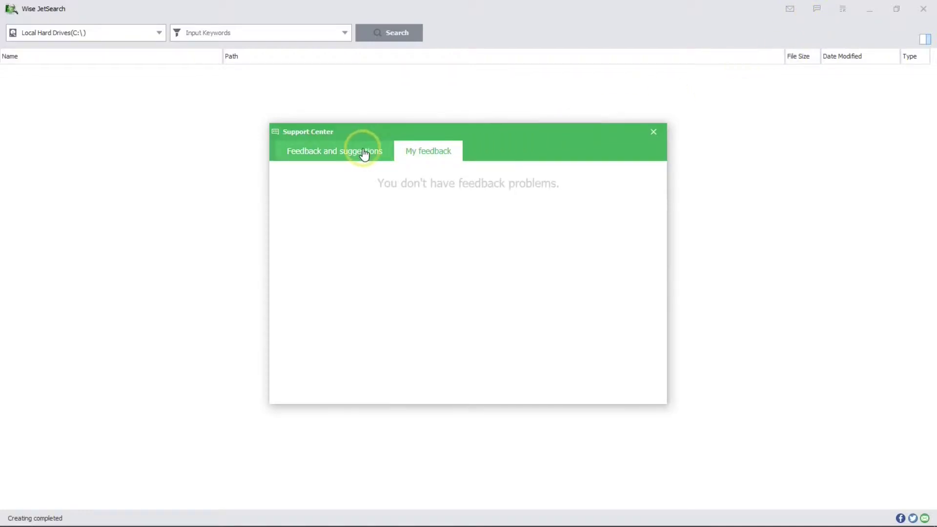
click(652, 134)
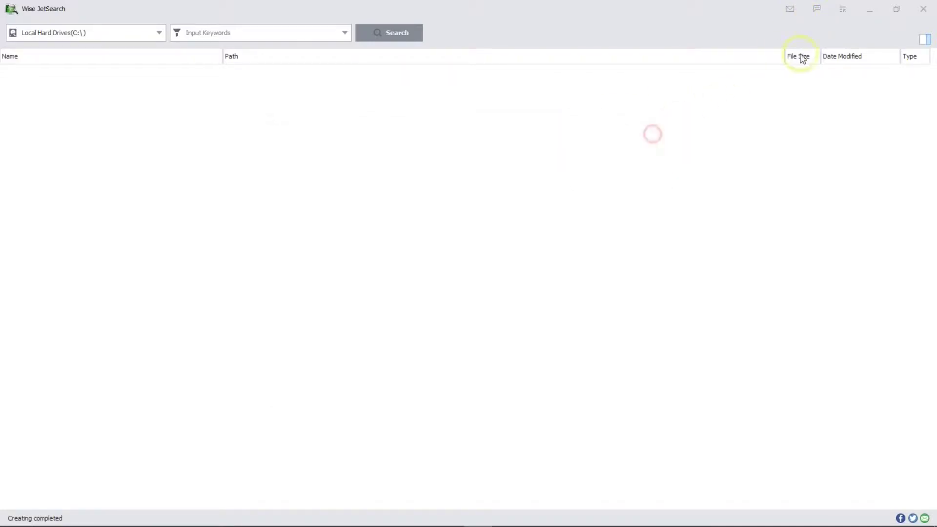
Launch the Quick Search window from the main menu, close it, then uncheck Run Quick Search
click(842, 9)
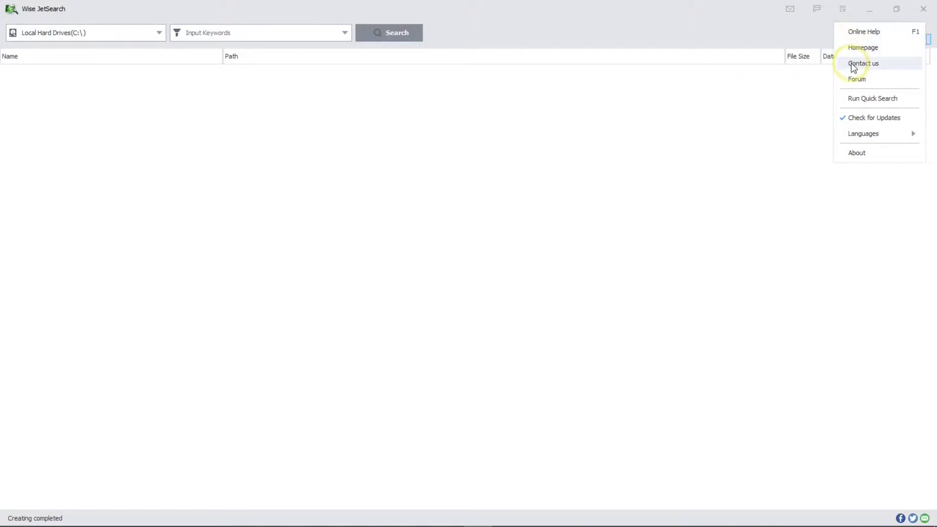
click(844, 102)
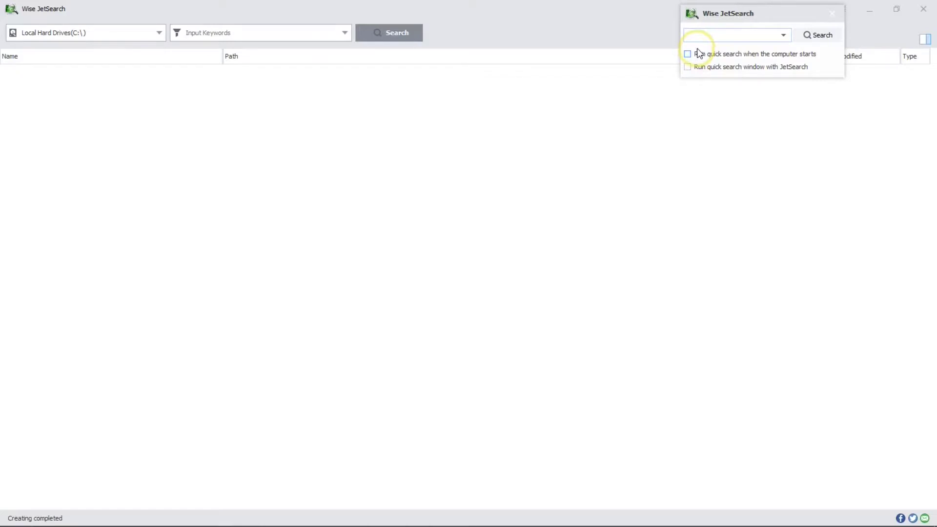
click(834, 11)
click(842, 10)
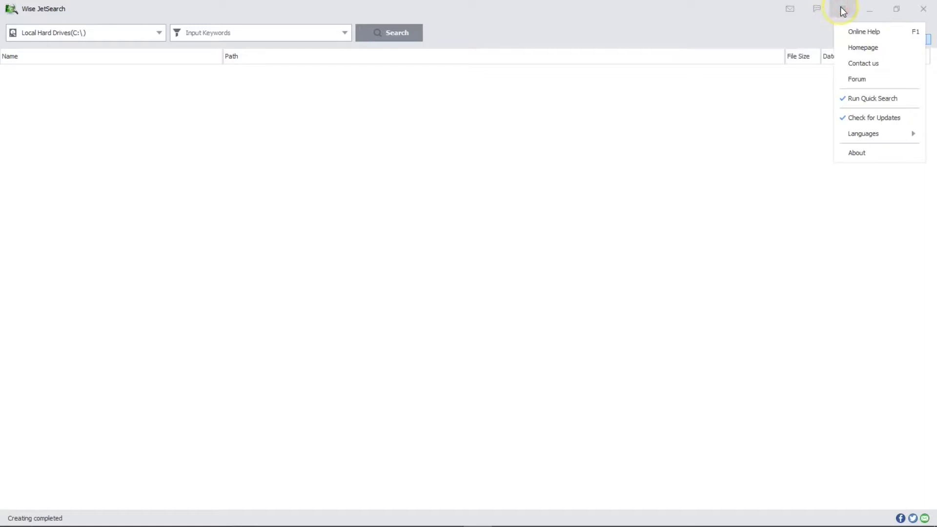
click(843, 100)
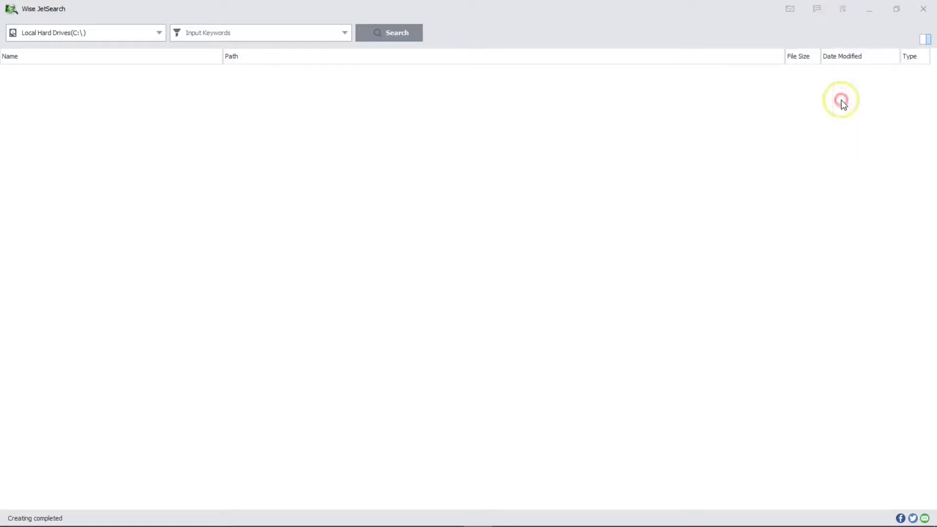
Show the About box with version 4.1.3 program information
click(843, 10)
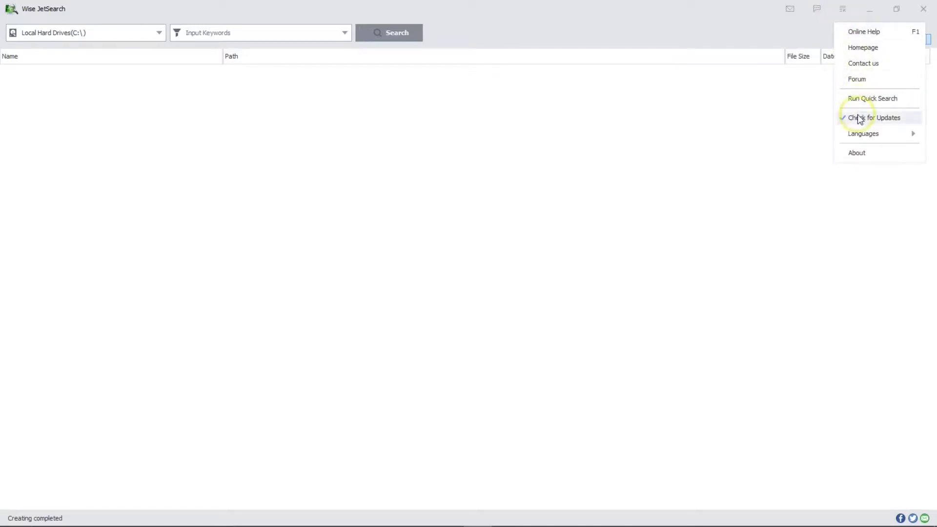
mouse_move(864, 134)
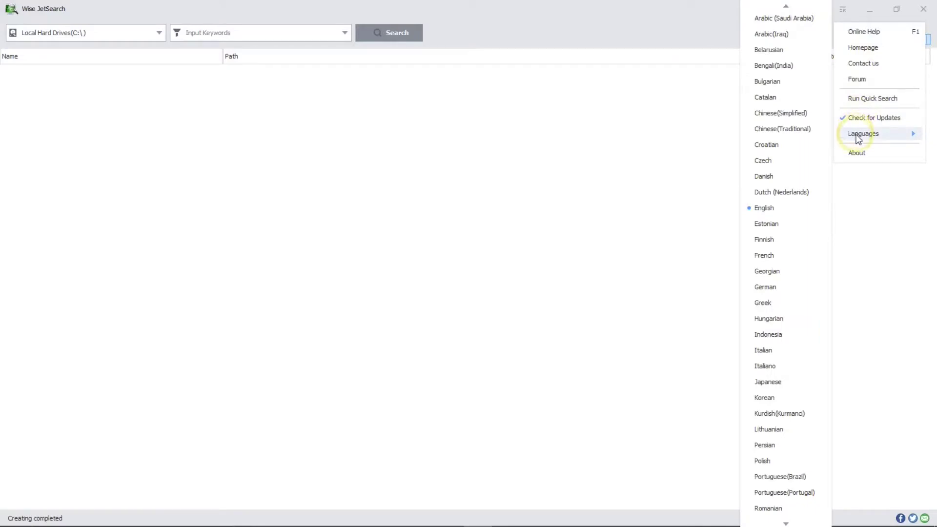
click(852, 153)
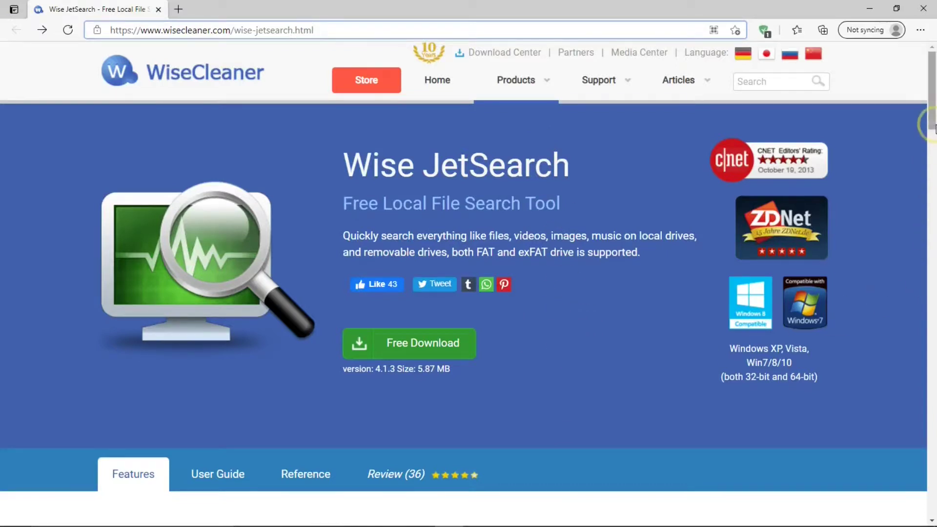
drag(933, 103, 929, 293)
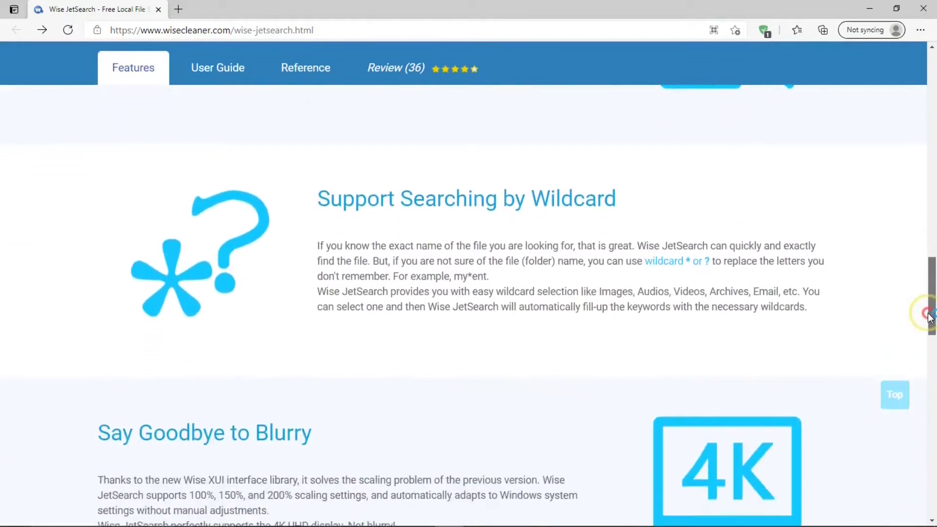
mouse_move(929, 315)
mouse_down()
mouse_move(930, 338)
mouse_move(920, 99)
mouse_up()
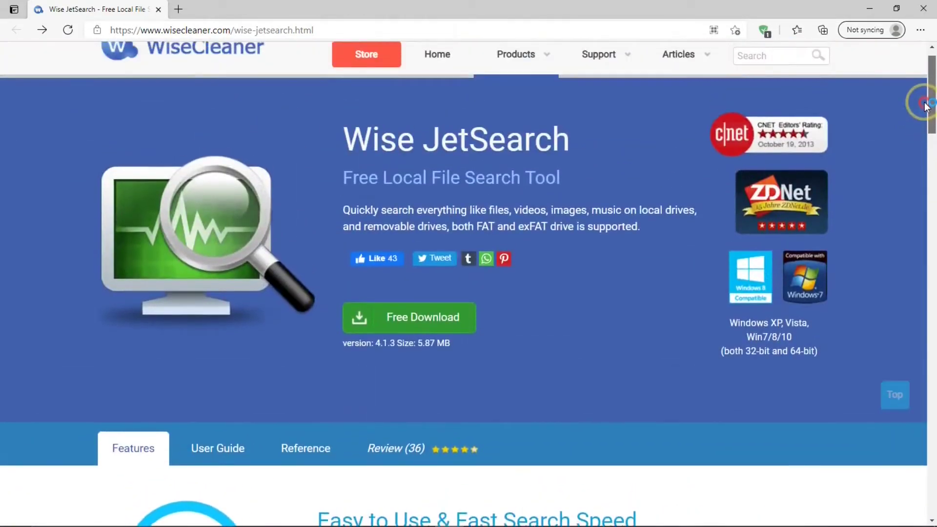